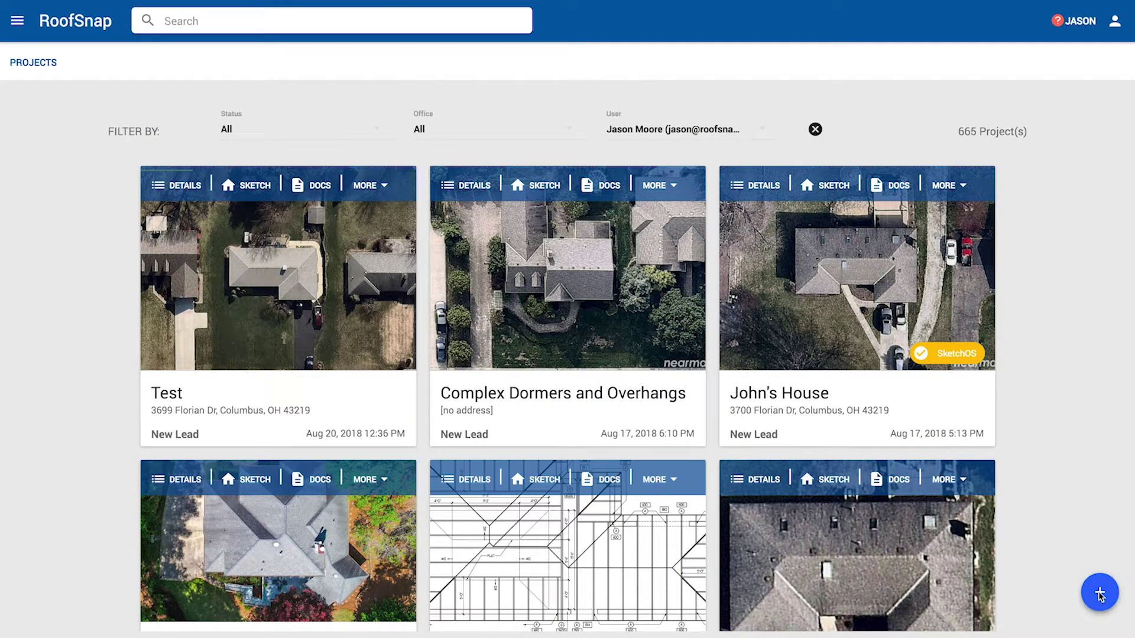
# Create a new project named Test and open its Sketch satellite map.
pyautogui.click(1100, 594)
pyautogui.click(526, 267)
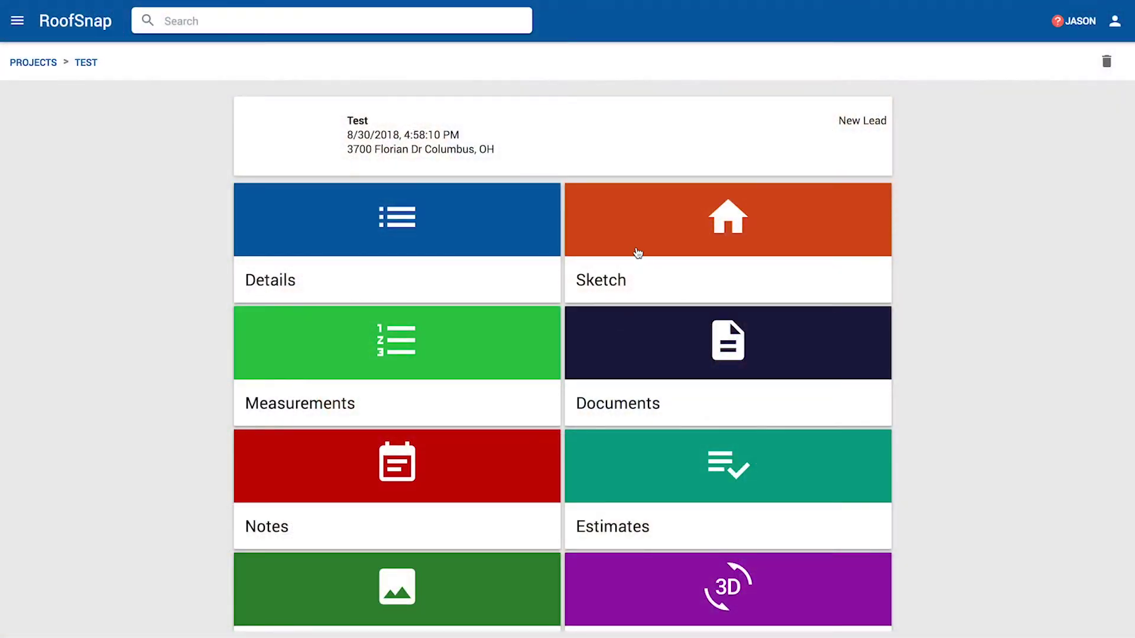
pyautogui.click(638, 253)
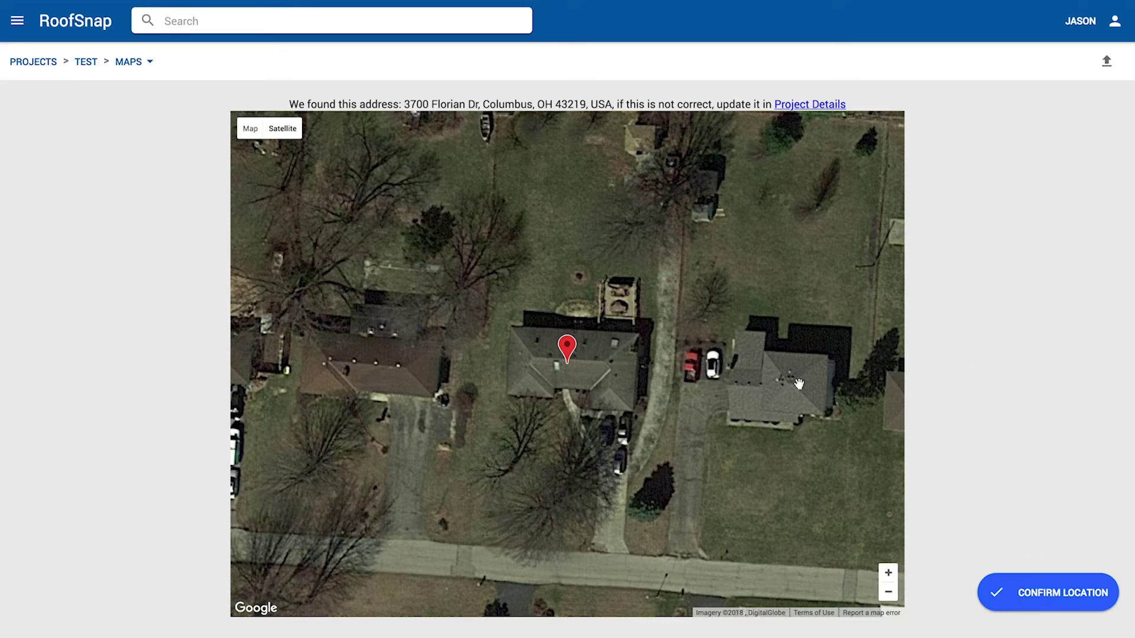
# Center and zoom the map on the pinned house, then confirm it as the project location.
pyautogui.moveTo(783, 379)
pyautogui.mouseDown()
pyautogui.moveTo(676, 347)
pyautogui.moveTo(603, 346)
pyautogui.moveTo(780, 368)
pyautogui.mouseUp()
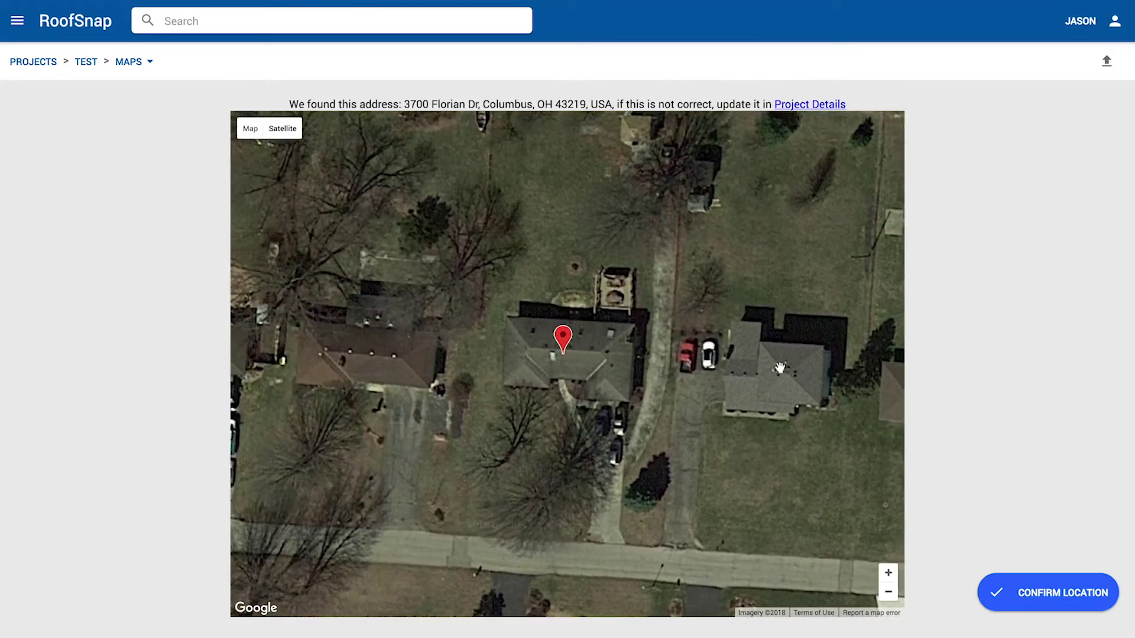
pyautogui.click(888, 574)
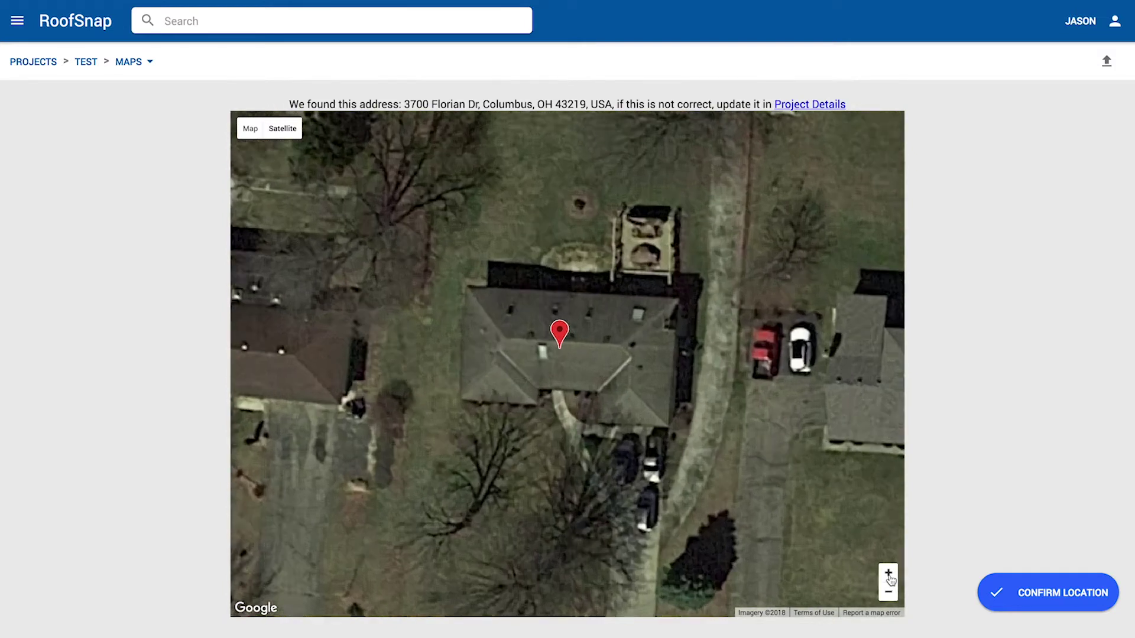
pyautogui.moveTo(757, 440); pyautogui.dragTo(752, 459)
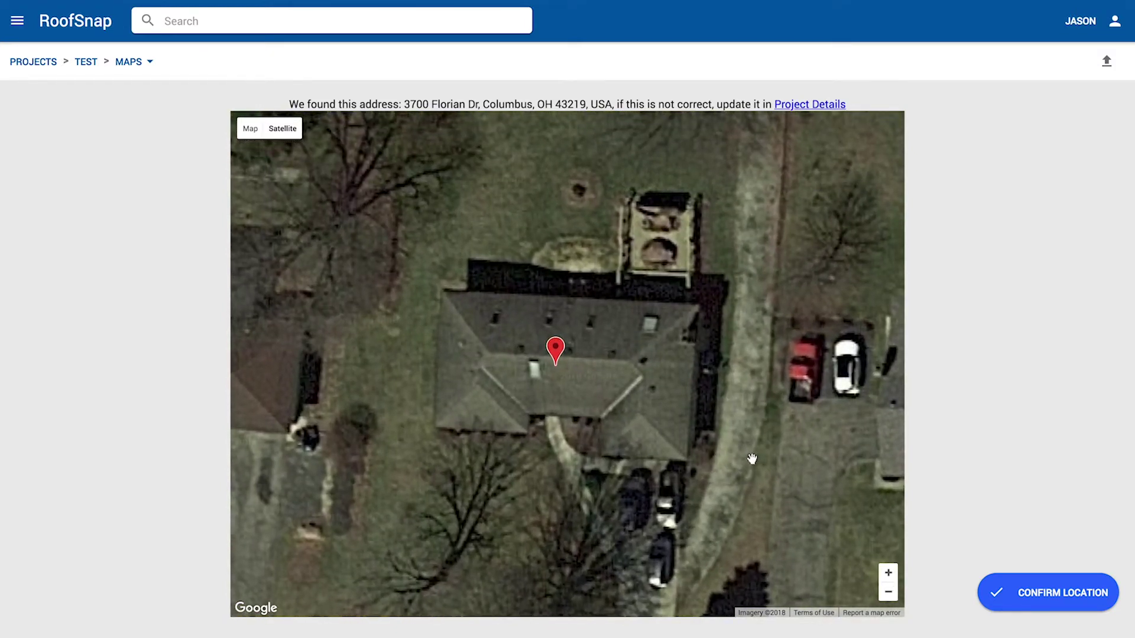
pyautogui.click(1058, 594)
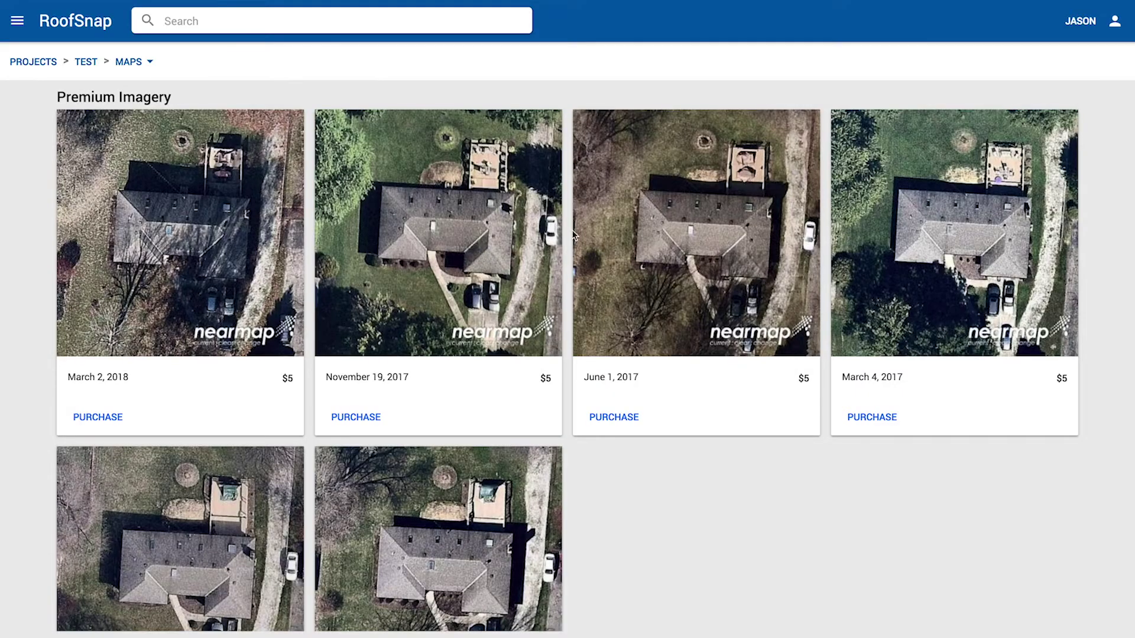
pyautogui.click(638, 230)
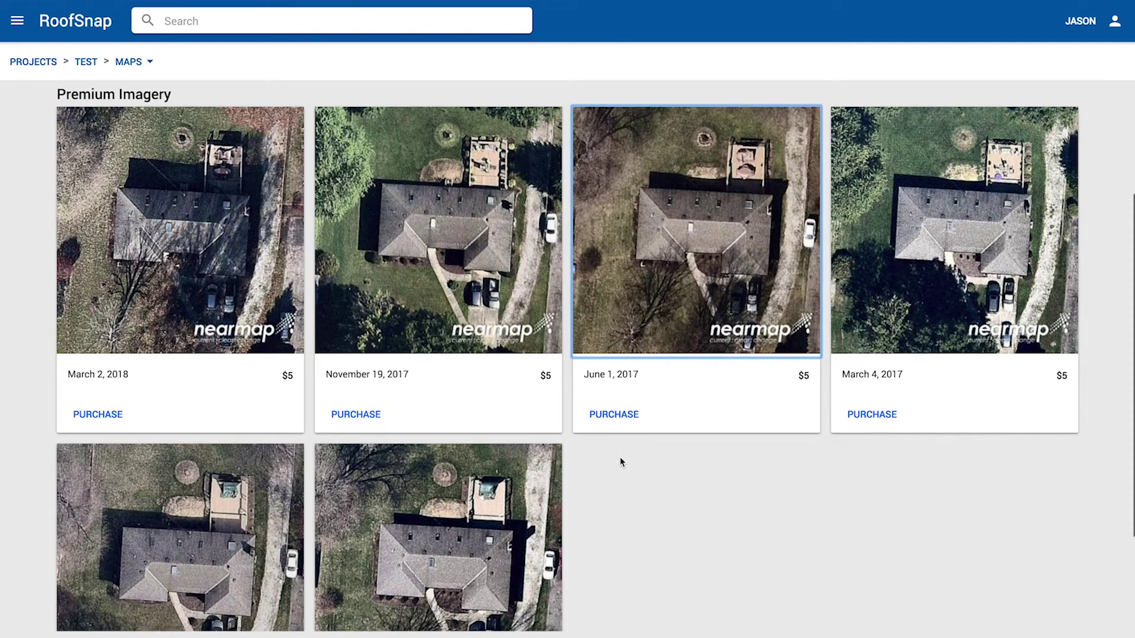
pyautogui.scroll(-3, 619, 458)
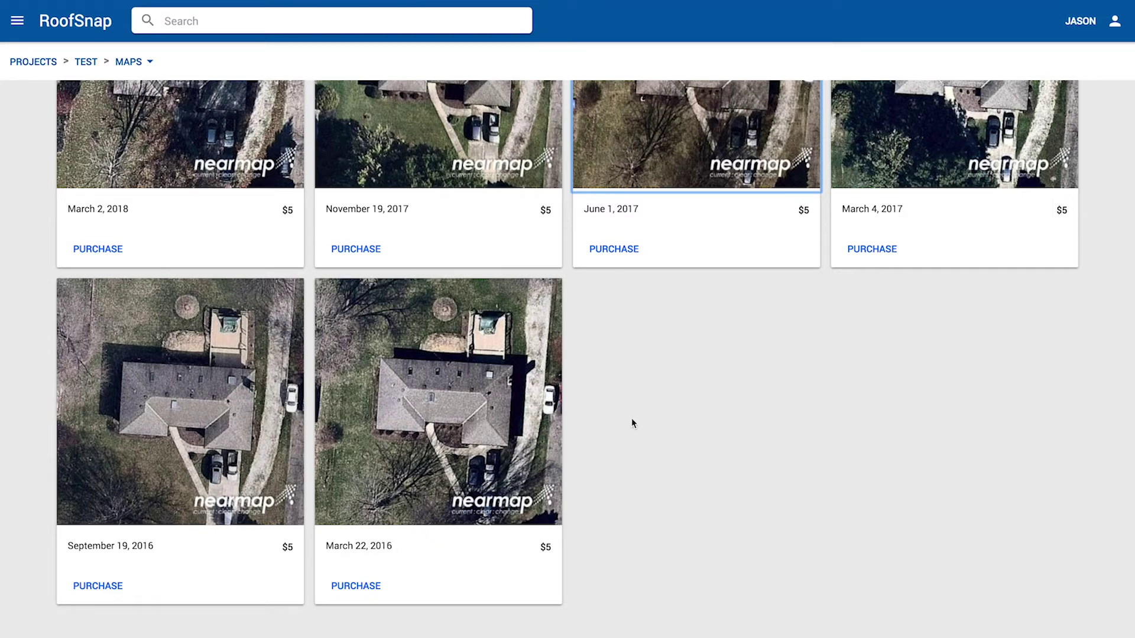
pyautogui.scroll(1, 631, 424)
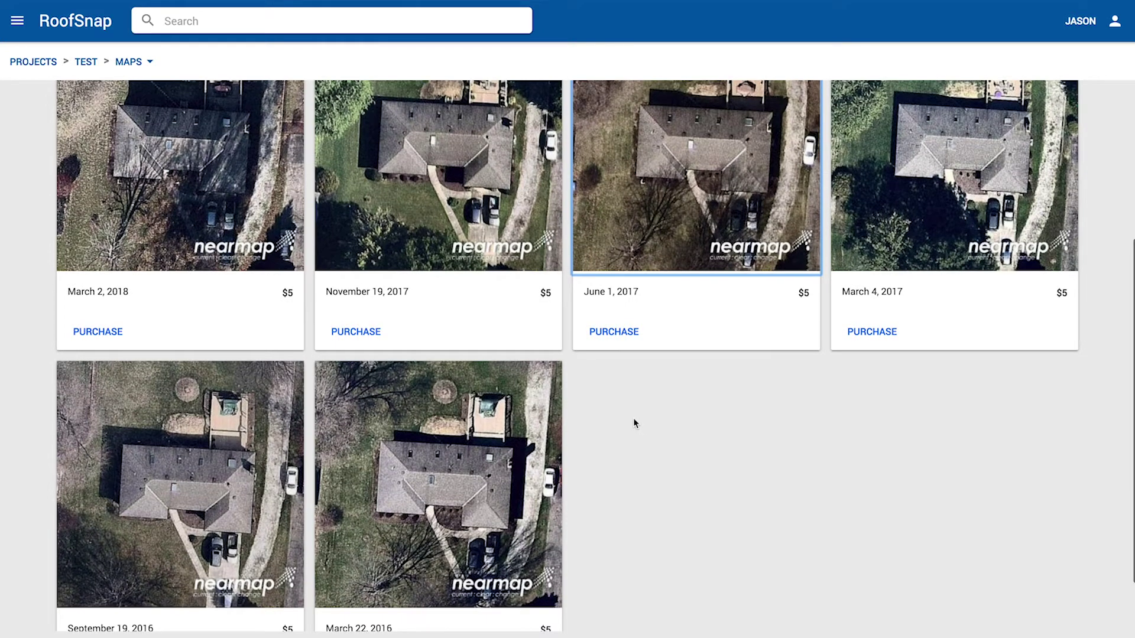
pyautogui.scroll(1, 637, 419)
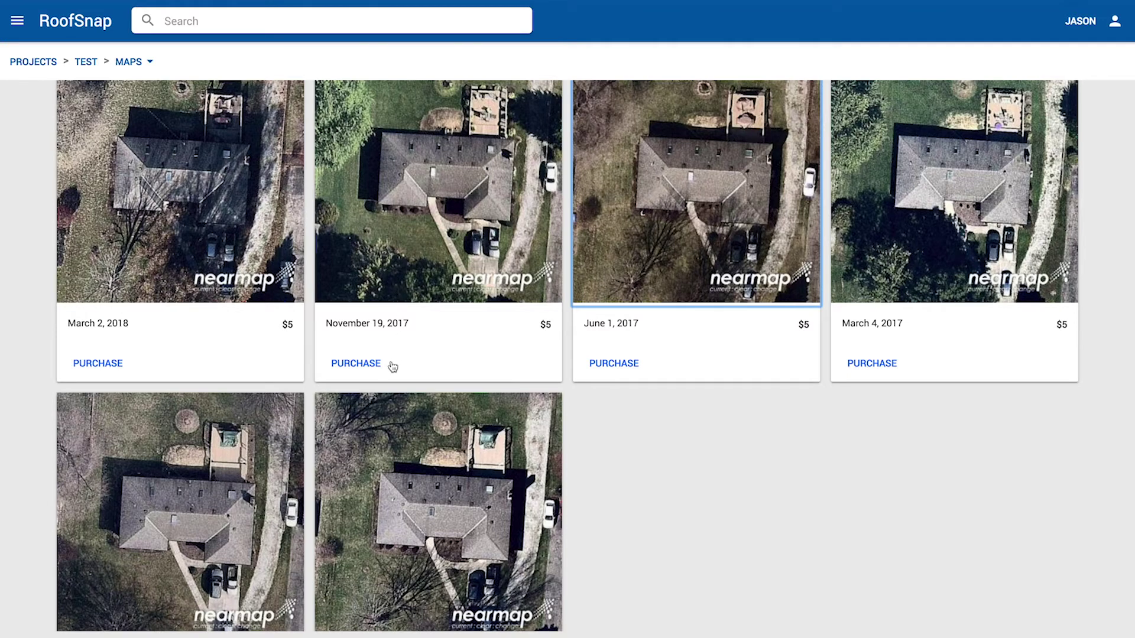
# Purchase the November 19, 2017 nearmap image for $5, confirming on the second attempt.
pyautogui.click(353, 367)
pyautogui.click(588, 476)
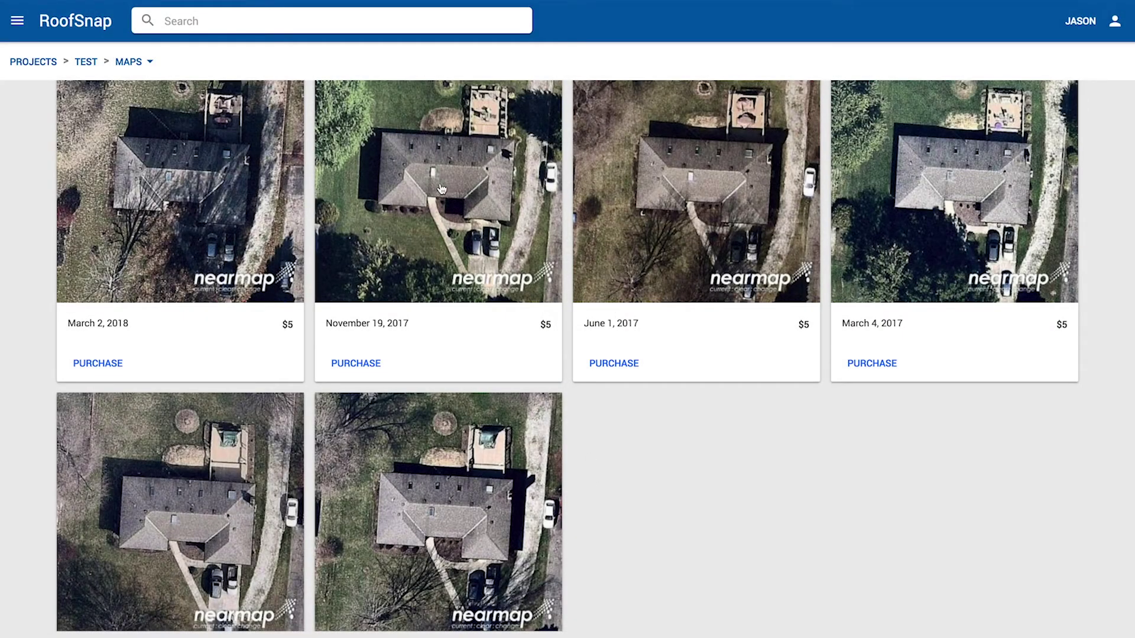
pyautogui.click(441, 188)
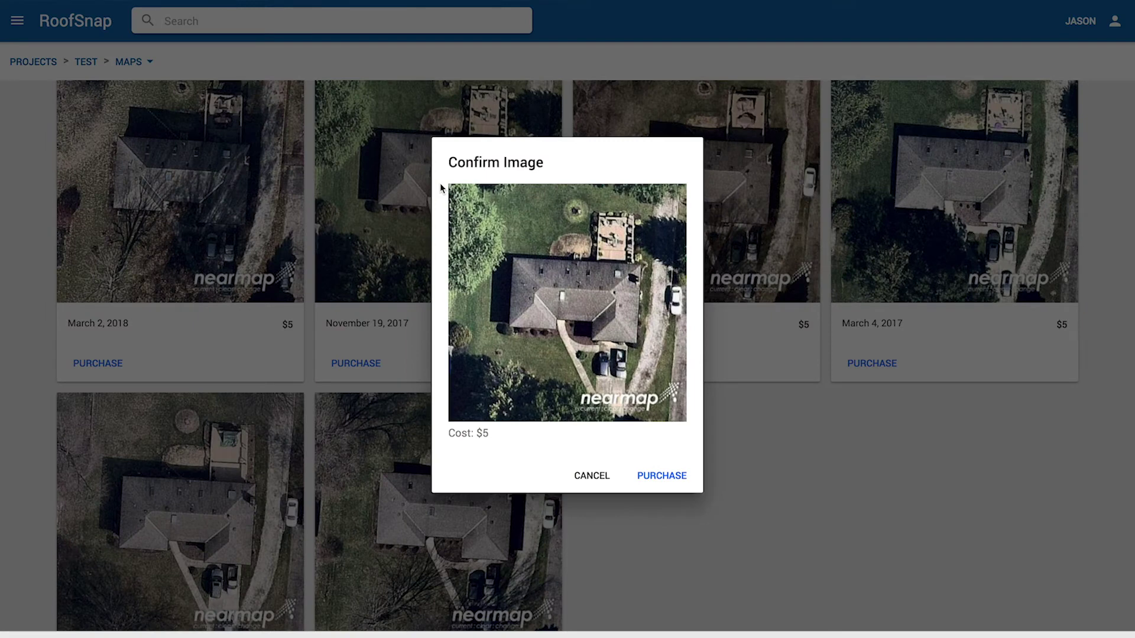
pyautogui.click(668, 477)
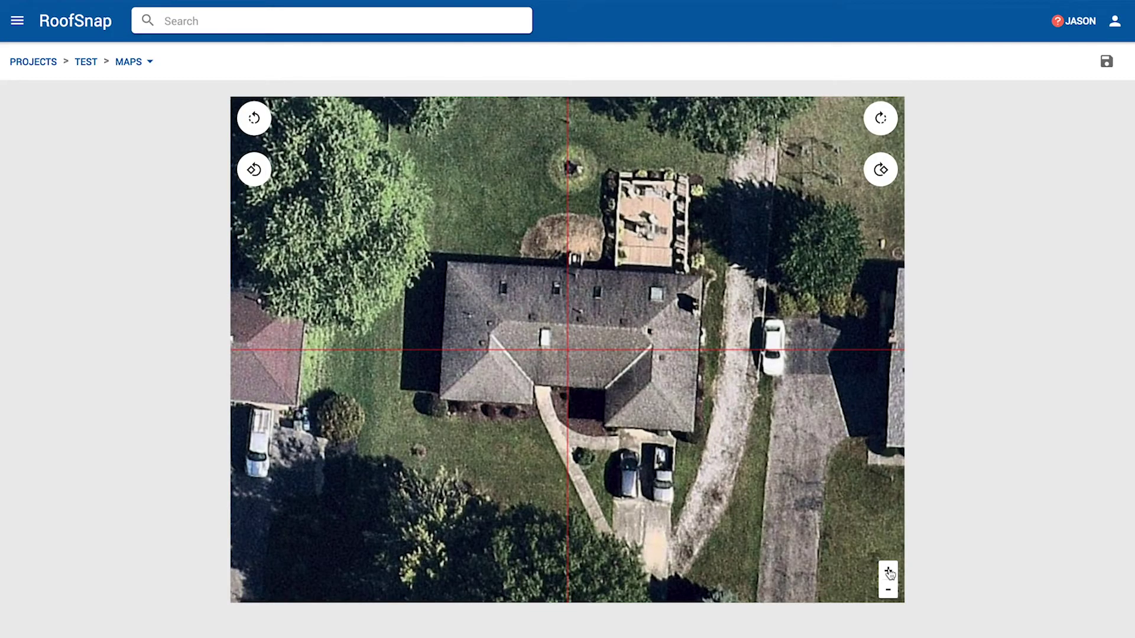
# Zoom in, center the roof under the crosshairs, and rotate the image roughly square.
pyautogui.click(888, 572)
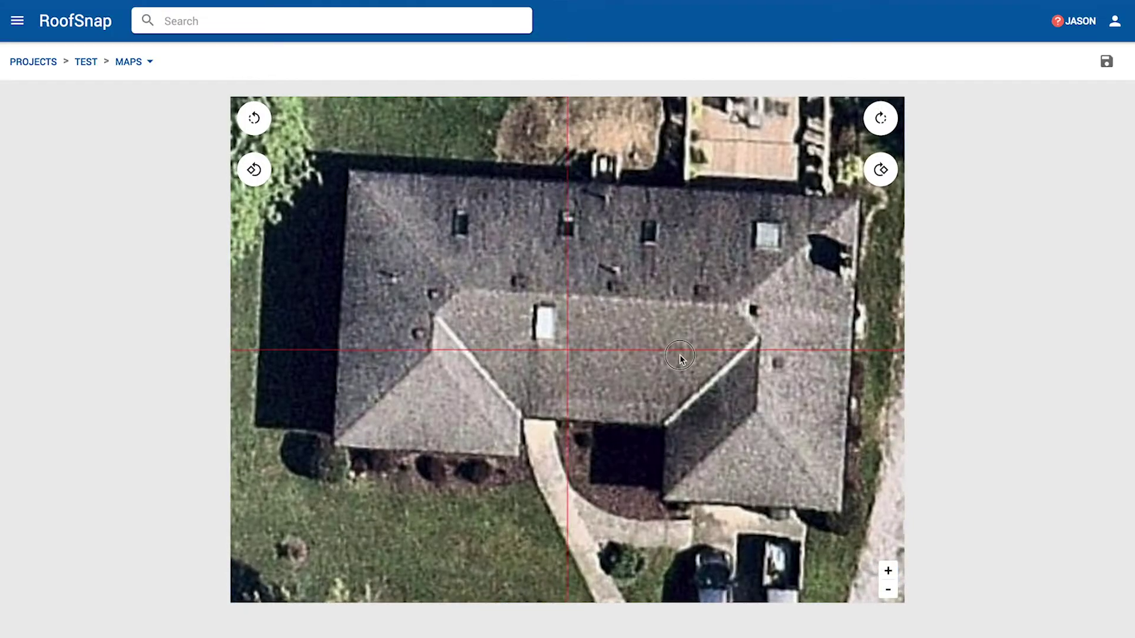
pyautogui.moveTo(685, 357); pyautogui.dragTo(640, 403)
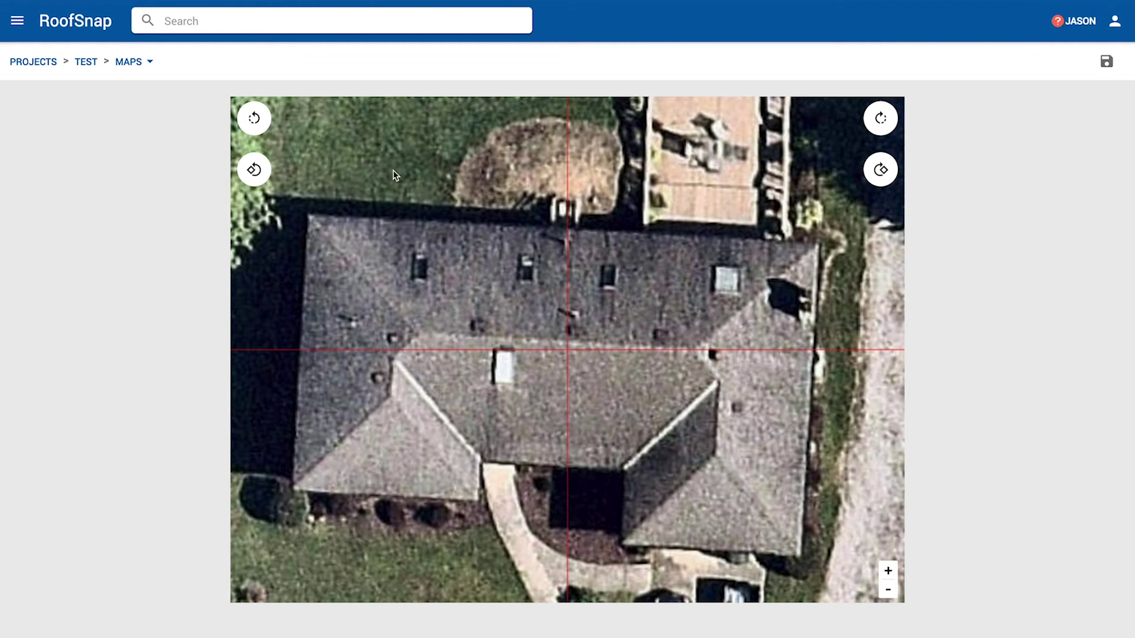
pyautogui.click(254, 118)
pyautogui.click(254, 118)
pyautogui.click(254, 118)
pyautogui.click(254, 118)
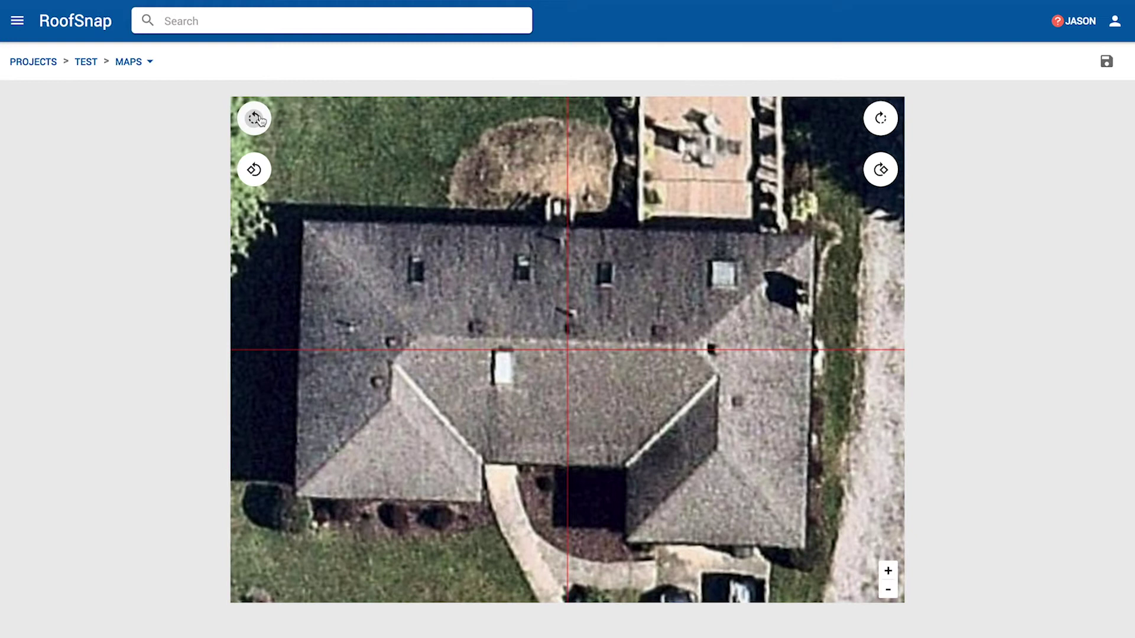
pyautogui.click(253, 171)
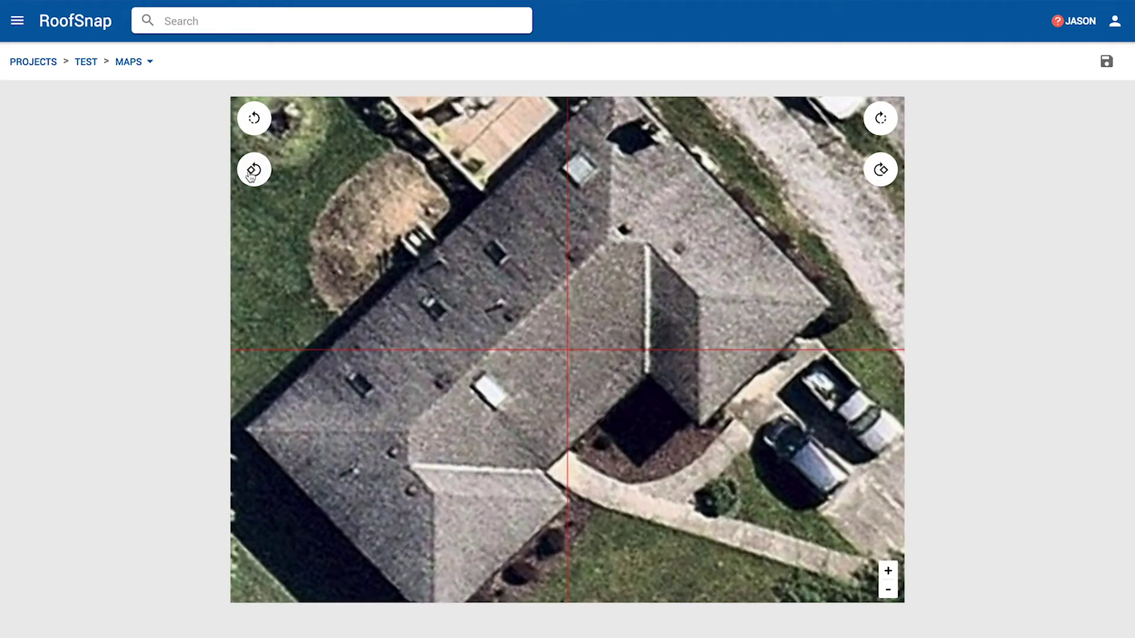
pyautogui.click(879, 170)
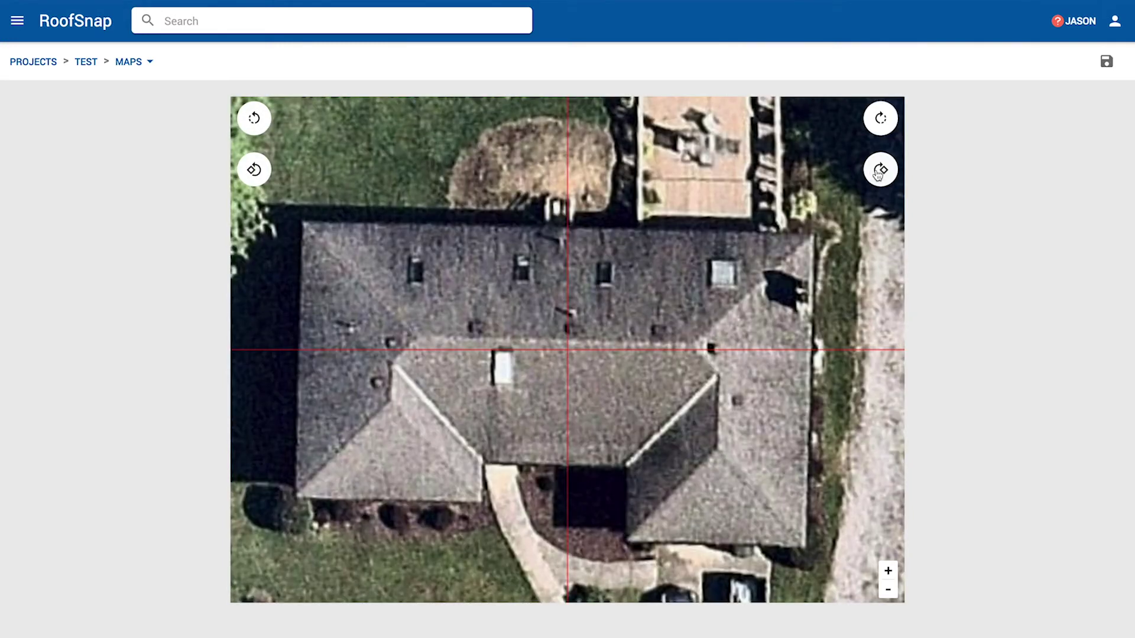
# Fine-tune the rotation and position until the roof squares with the crosshairs, then save.
pyautogui.click(881, 121)
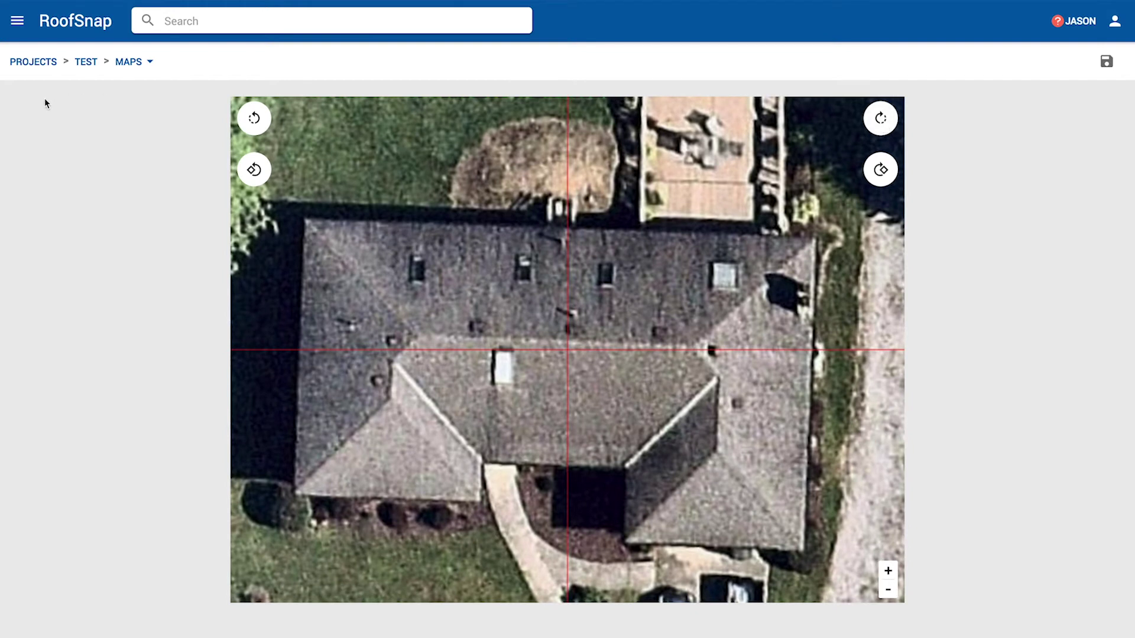
pyautogui.click(251, 120)
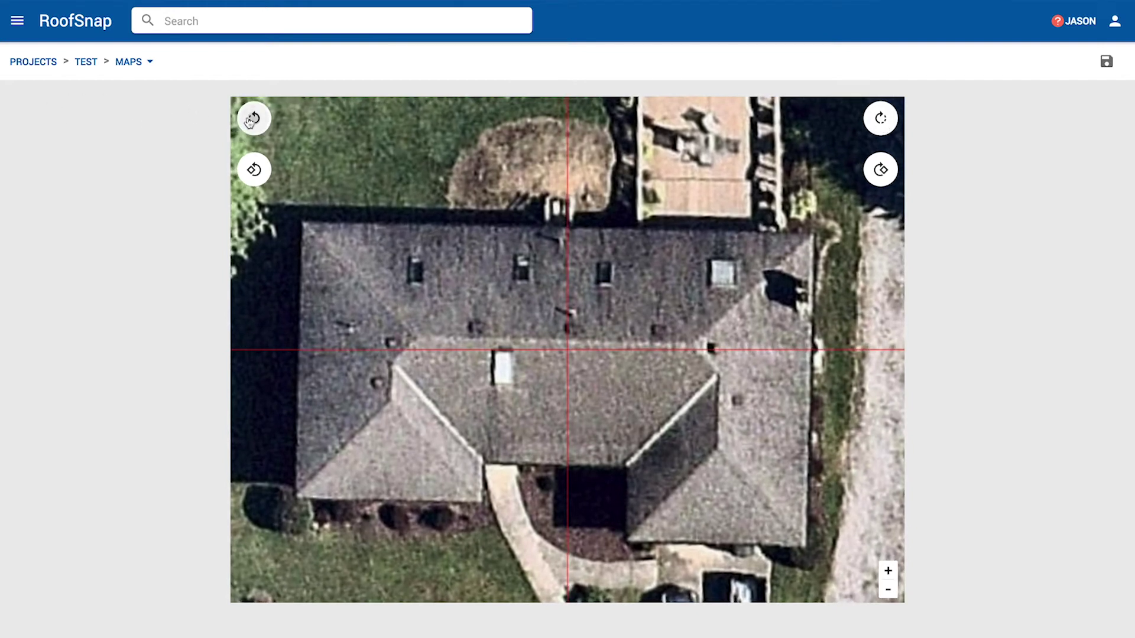
pyautogui.click(250, 120)
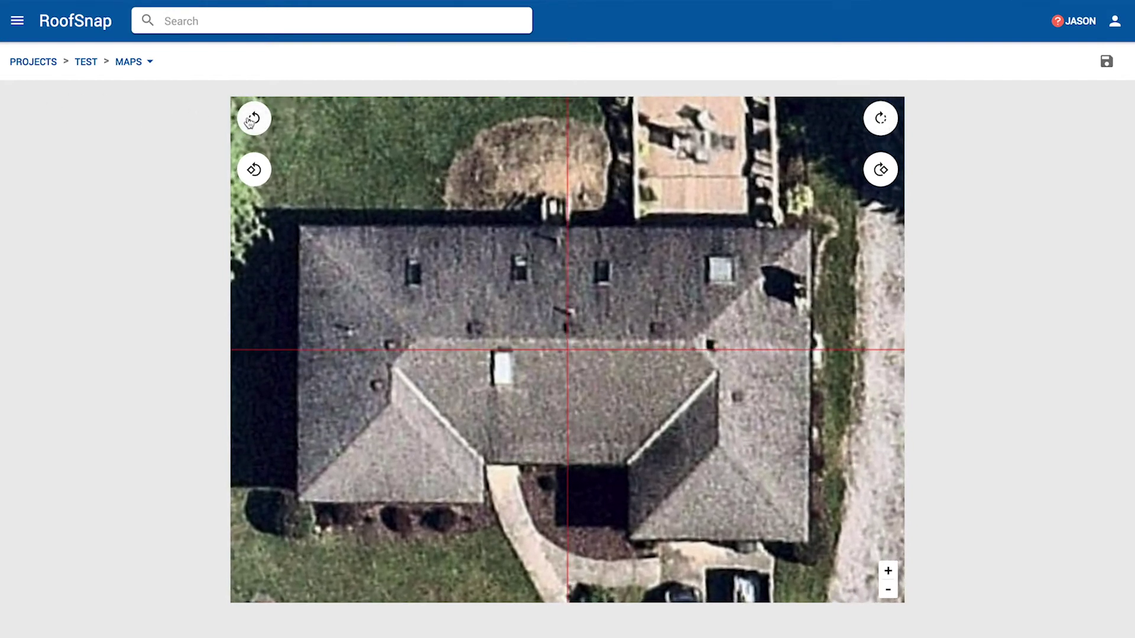
pyautogui.click(250, 120)
pyautogui.click(251, 120)
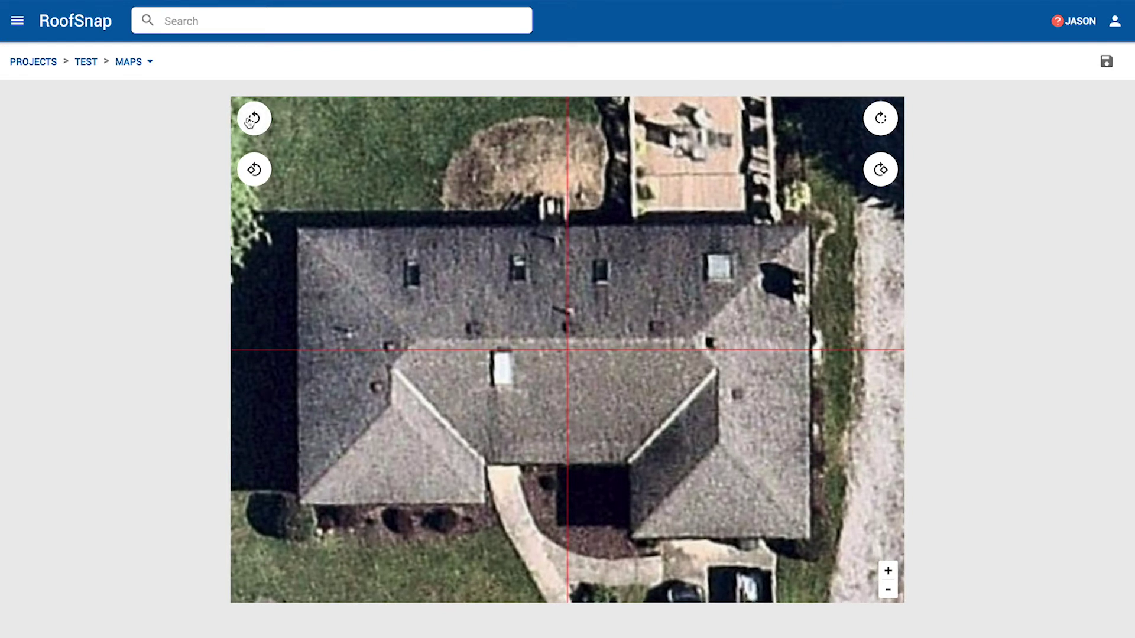
pyautogui.moveTo(506, 292); pyautogui.dragTo(505, 302)
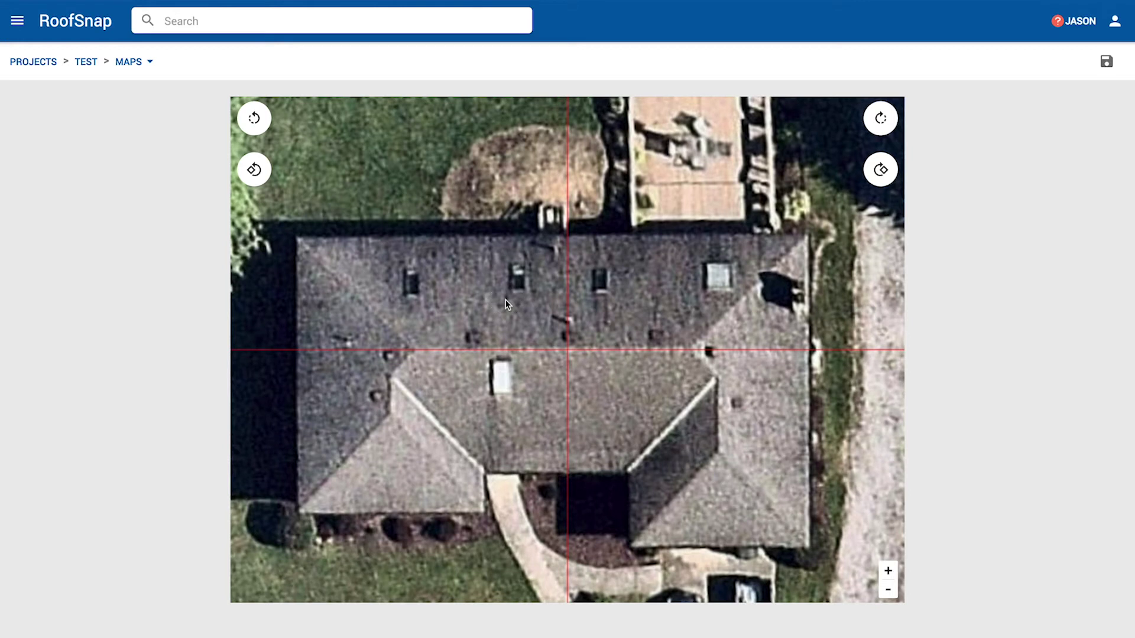
pyautogui.click(881, 129)
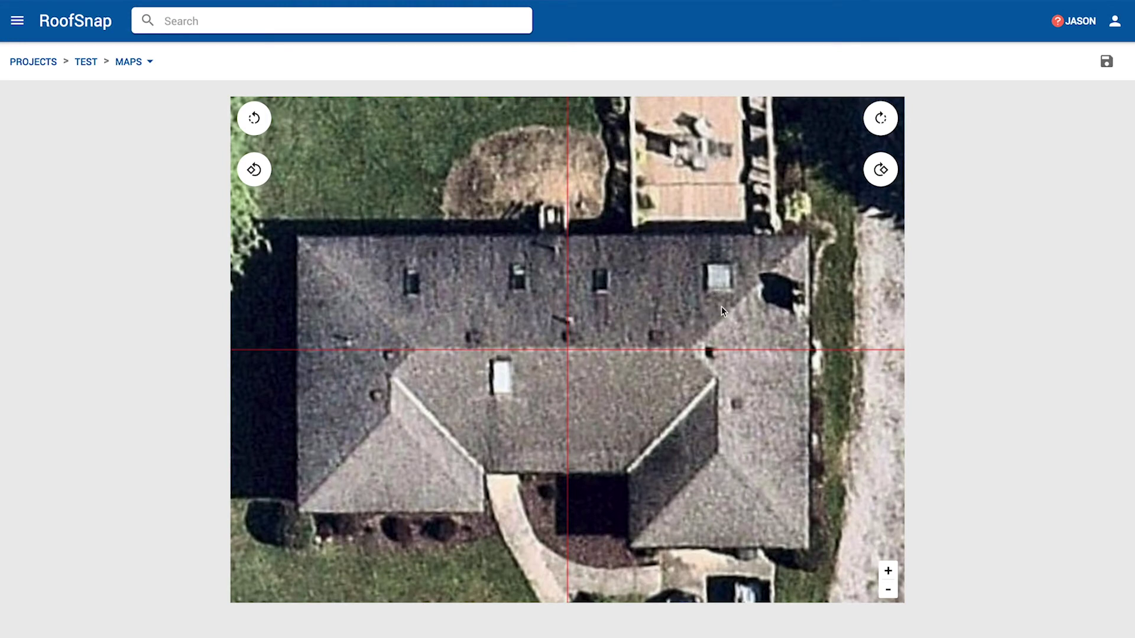
pyautogui.click(1108, 68)
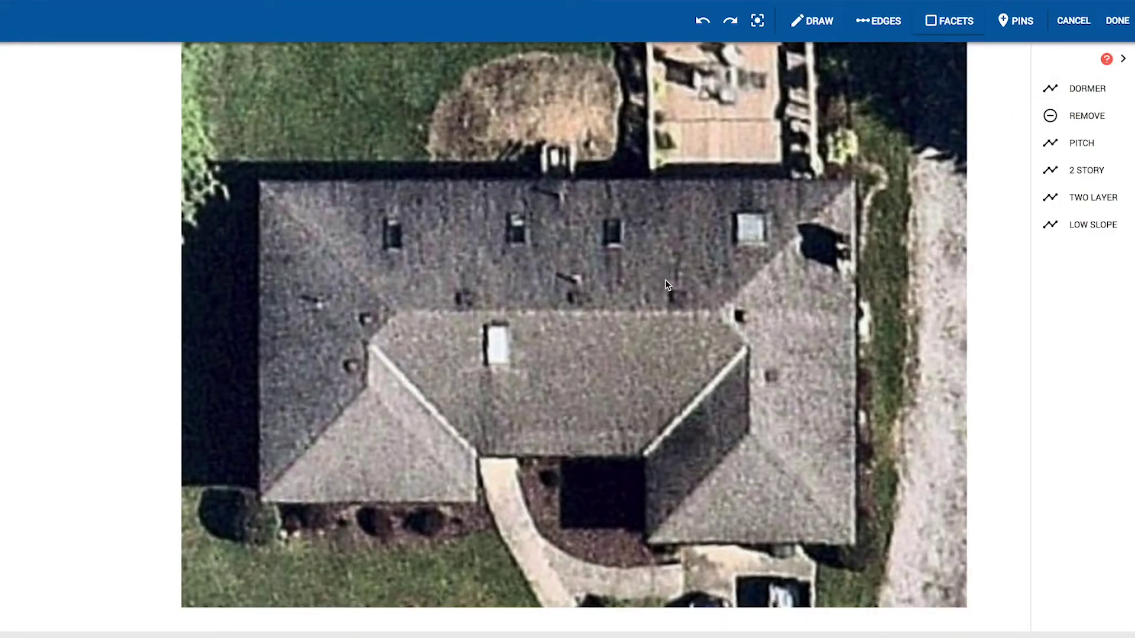
pyautogui.scroll(5, 674, 279)
pyautogui.scroll(3, 676, 279)
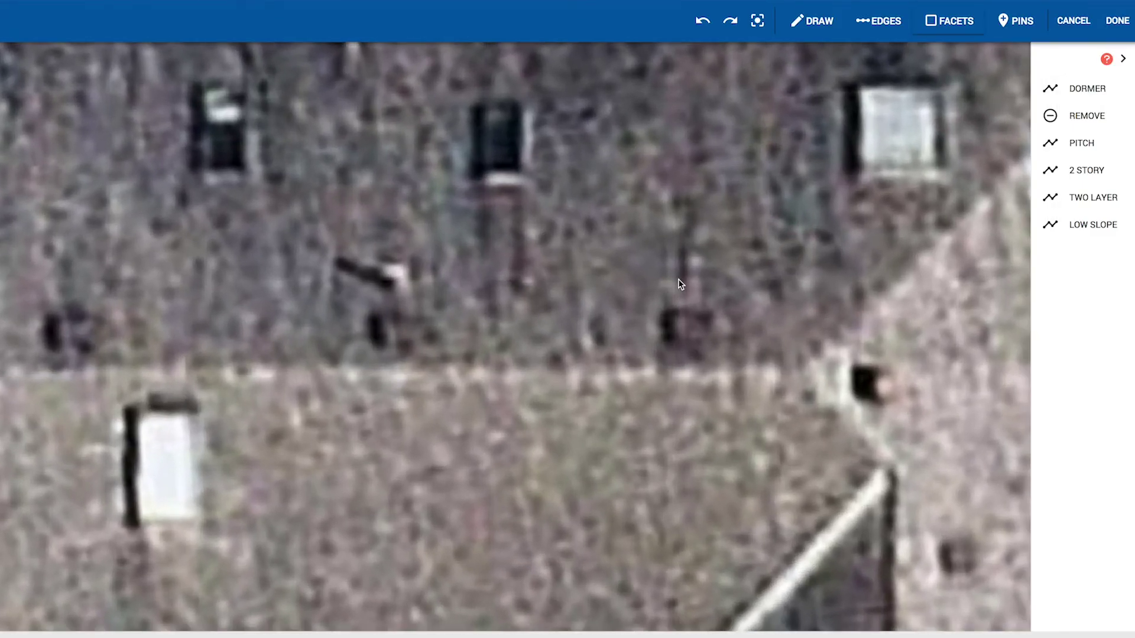
pyautogui.moveTo(442, 239); pyautogui.dragTo(600, 367)
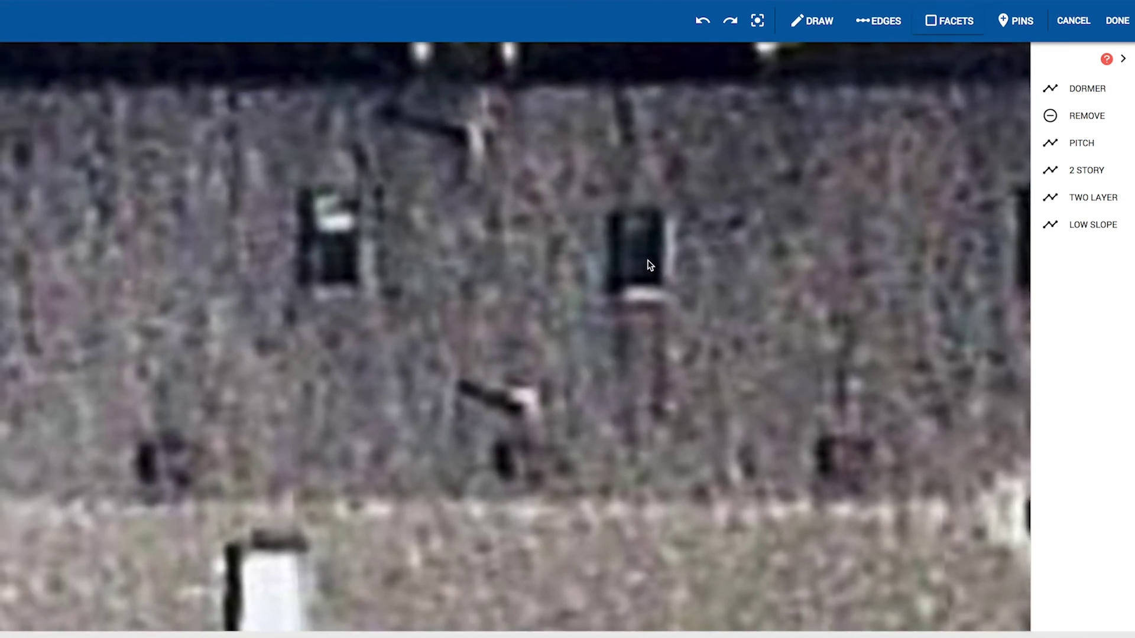
pyautogui.moveTo(545, 325); pyautogui.dragTo(324, 210)
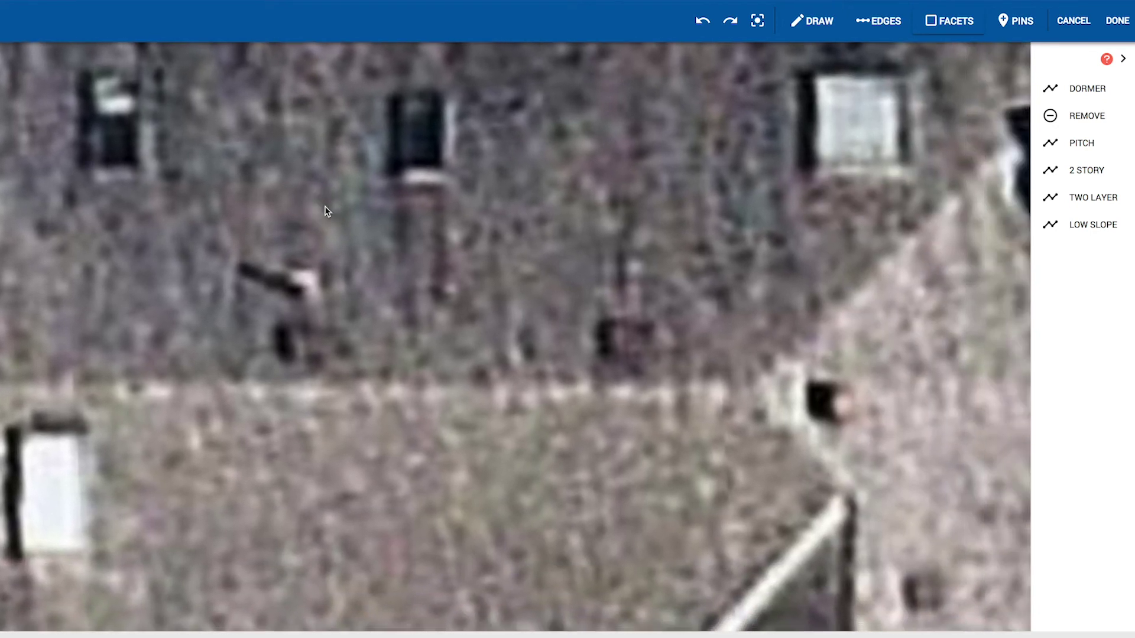
pyautogui.moveTo(730, 452); pyautogui.dragTo(329, 459)
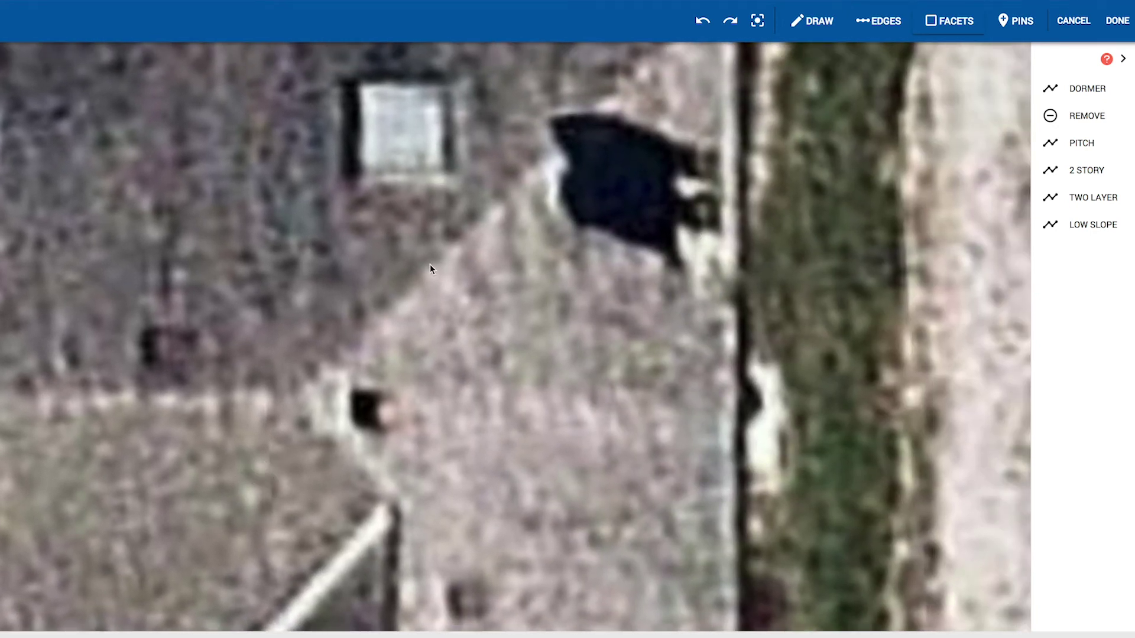
pyautogui.moveTo(278, 281); pyautogui.dragTo(889, 299)
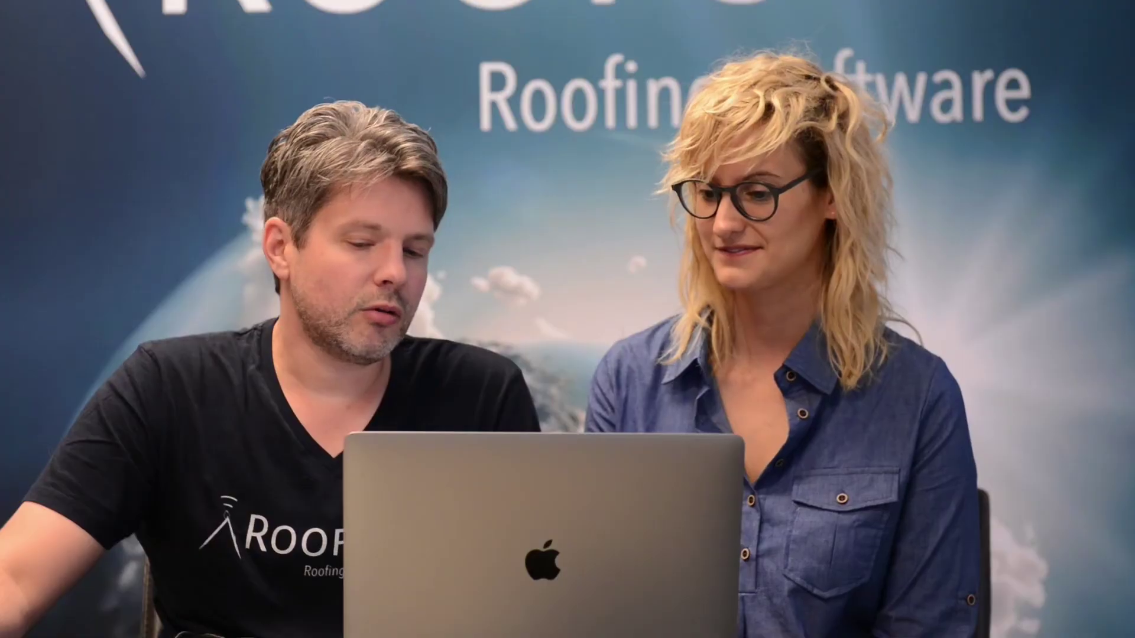